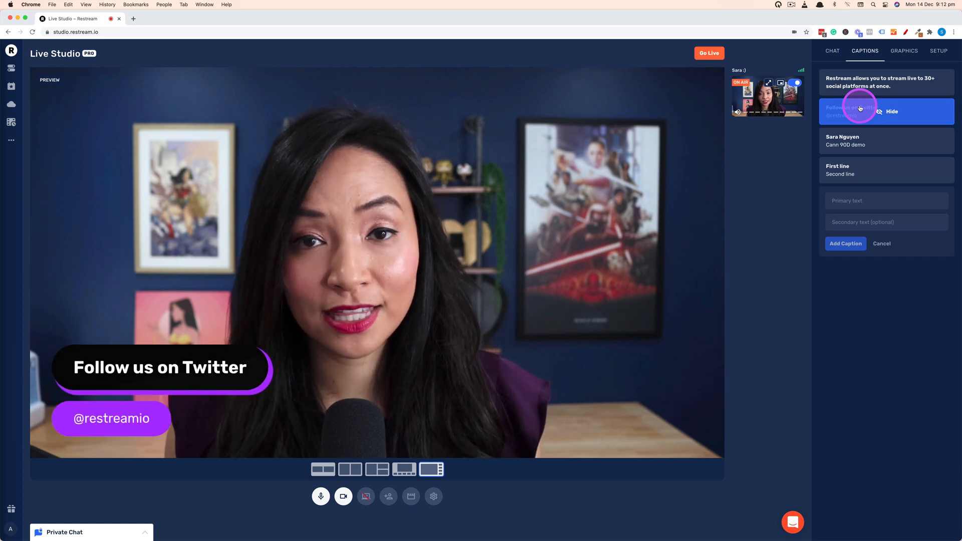
# Step: Hide the Twitter caption and add a caption with primary text "Type first line" and secondary text "Second line text"
pyautogui.click(859, 108)
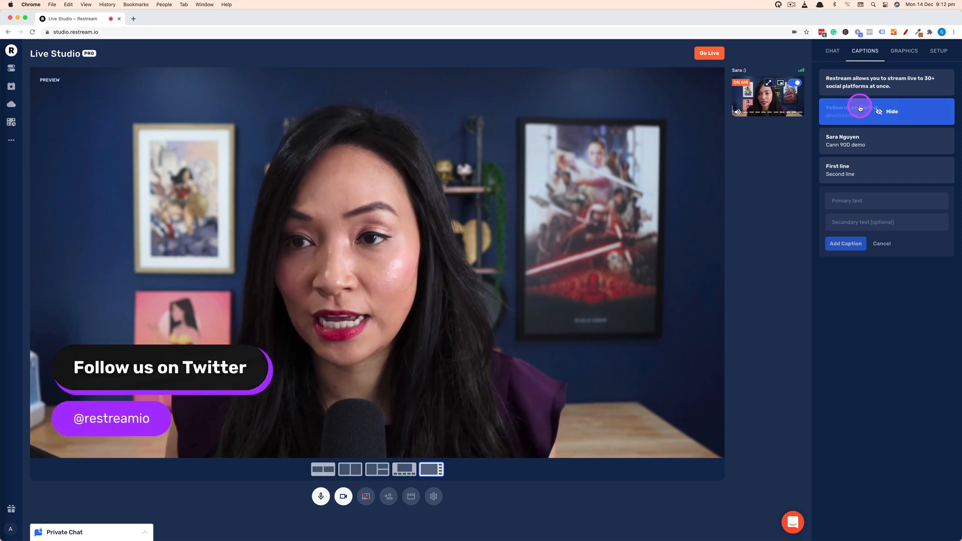
pyautogui.click(920, 199)
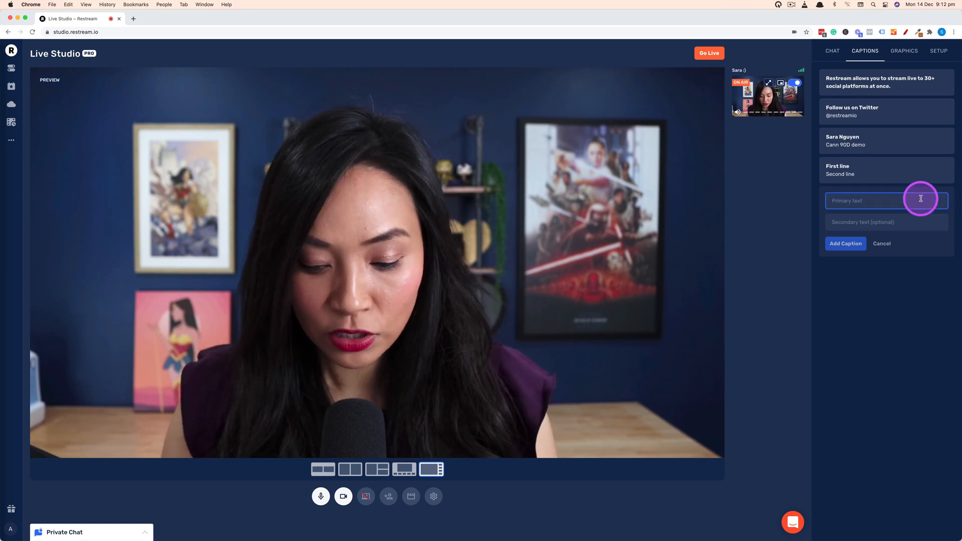
pyautogui.write('Type first line')
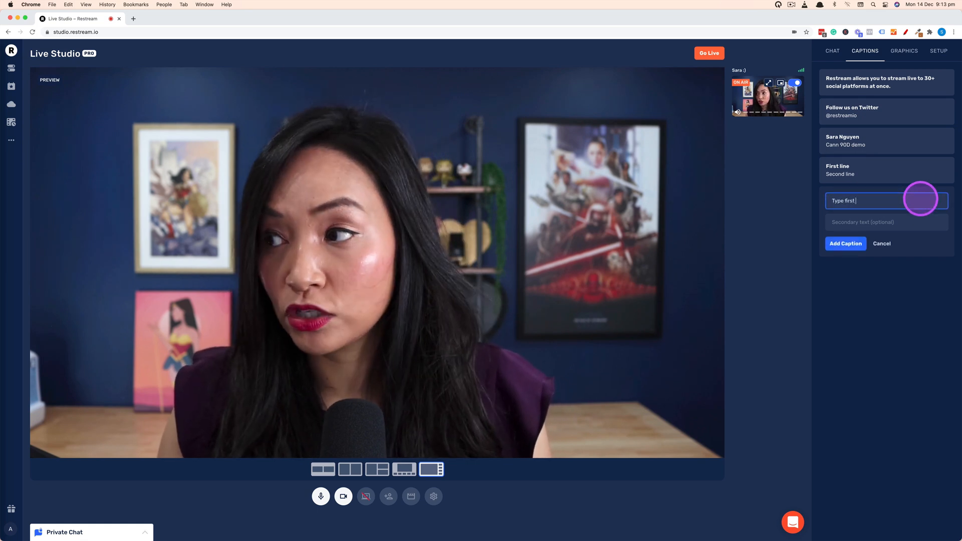
pyautogui.click(895, 221)
pyautogui.write('S')
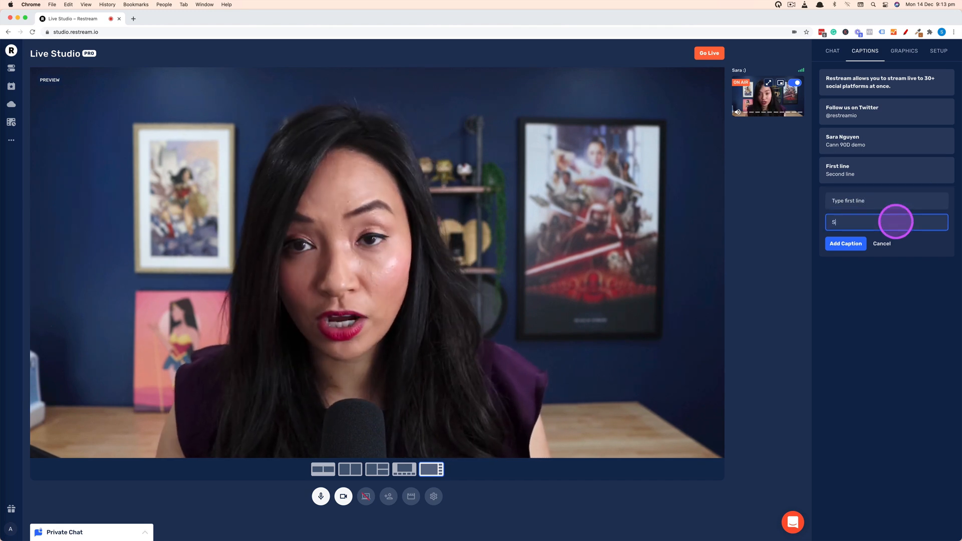
pyautogui.write('econd line text')
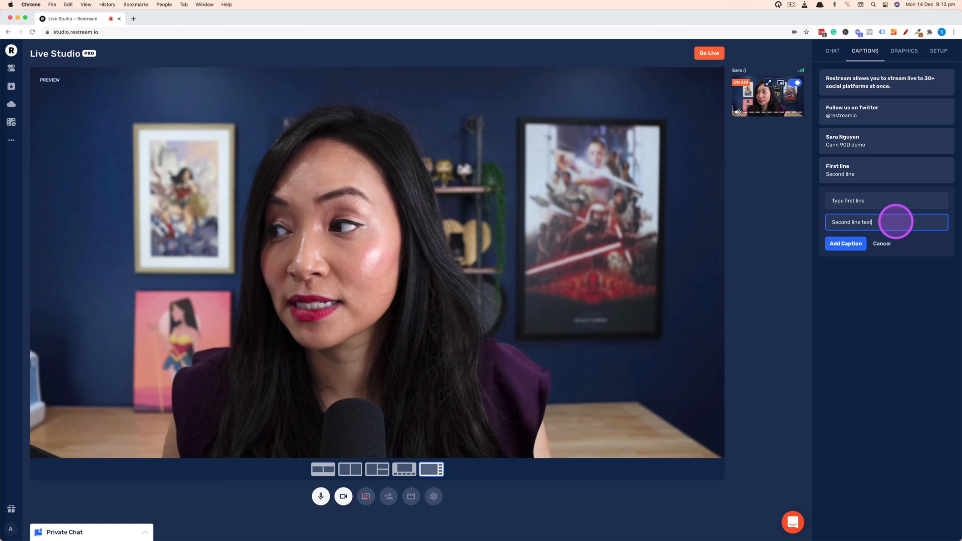
pyautogui.click(851, 244)
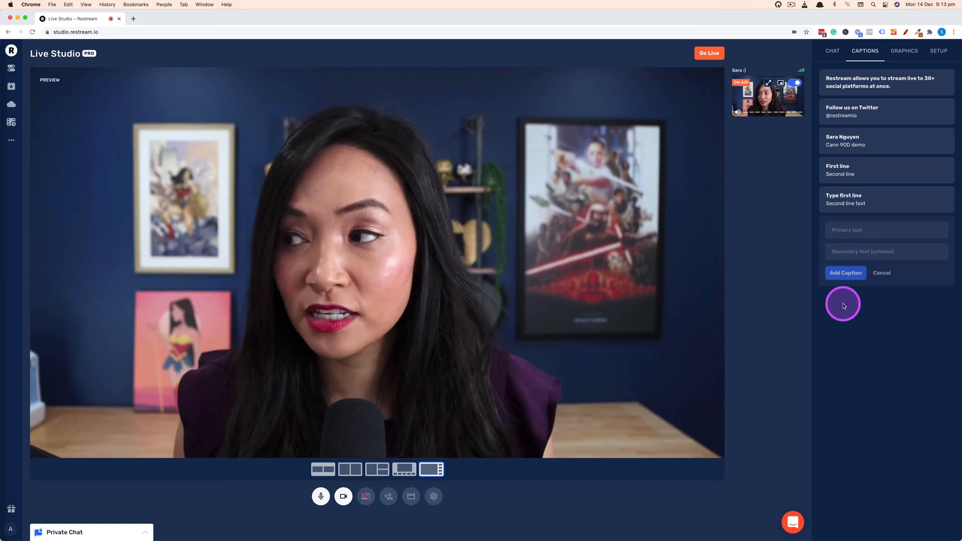
# Step: Show the new "Type first line" caption in the preview and hide it again
pyautogui.moveTo(865, 202)
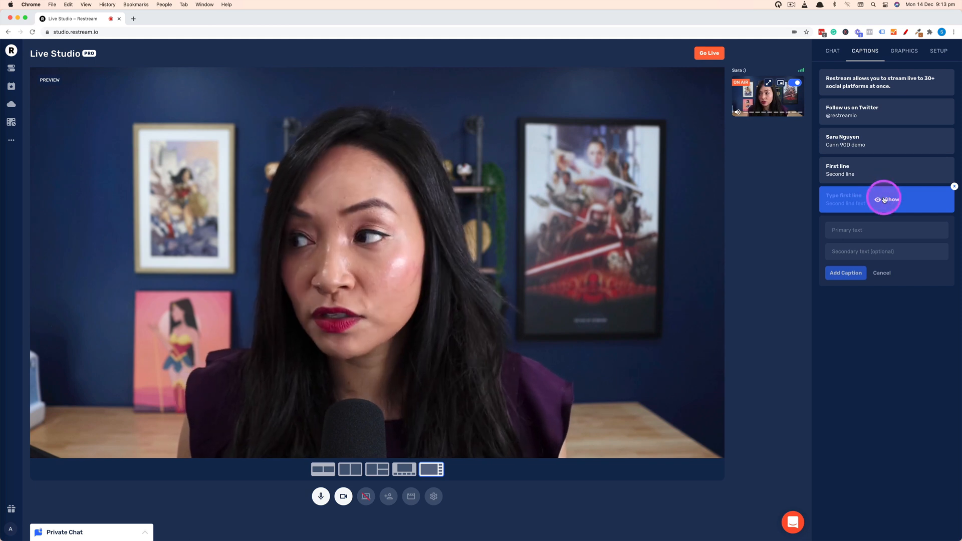
pyautogui.click(922, 200)
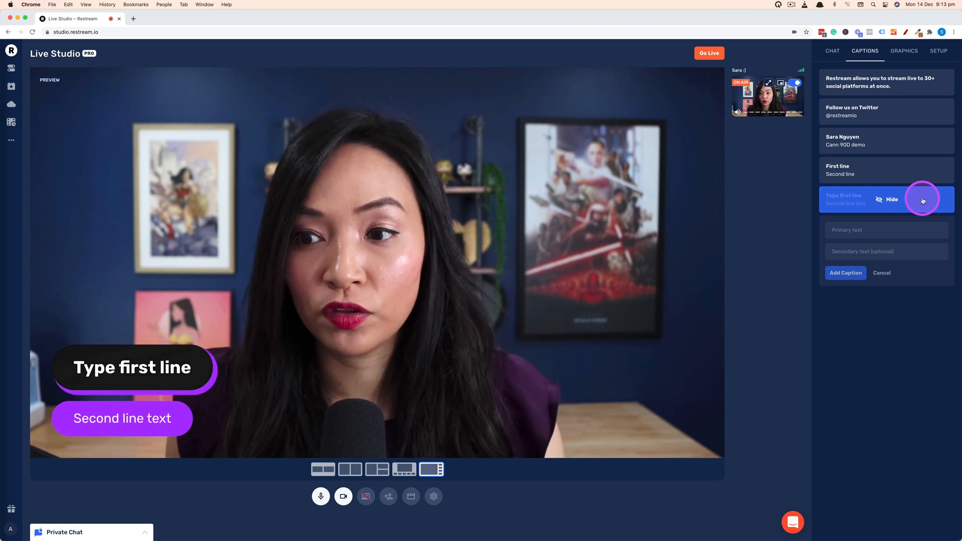
pyautogui.click(922, 201)
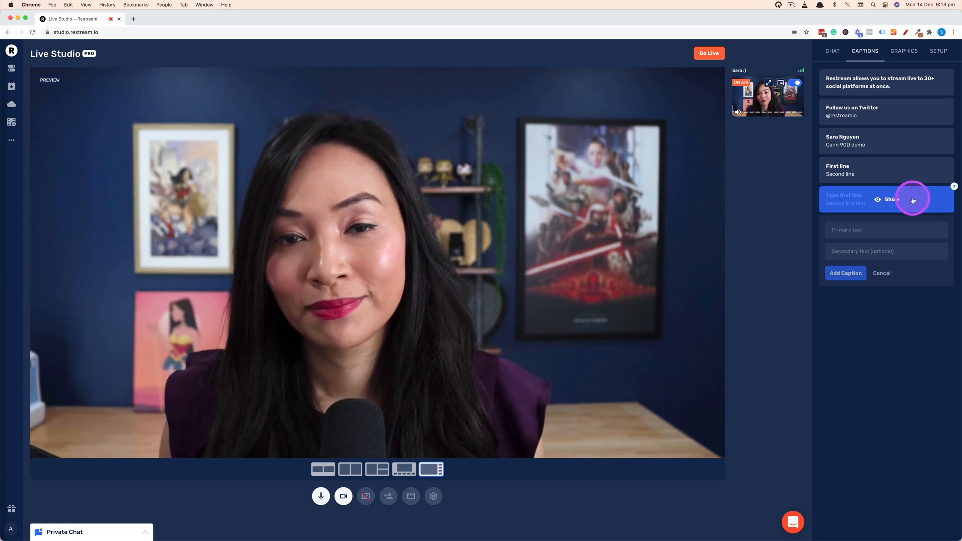
# Step: Change the brand's primary color to green 34B66B in the graphics settings
pyautogui.click(904, 52)
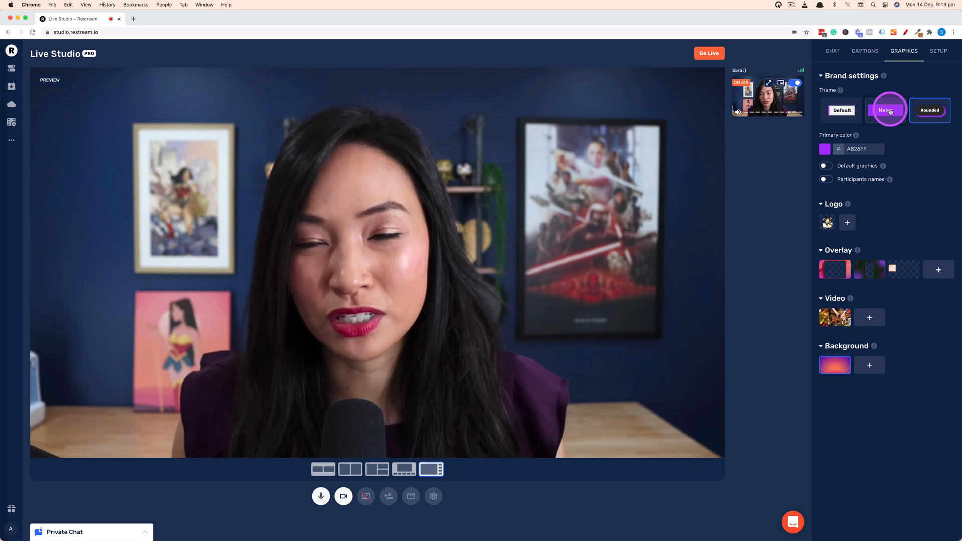
pyautogui.click(823, 150)
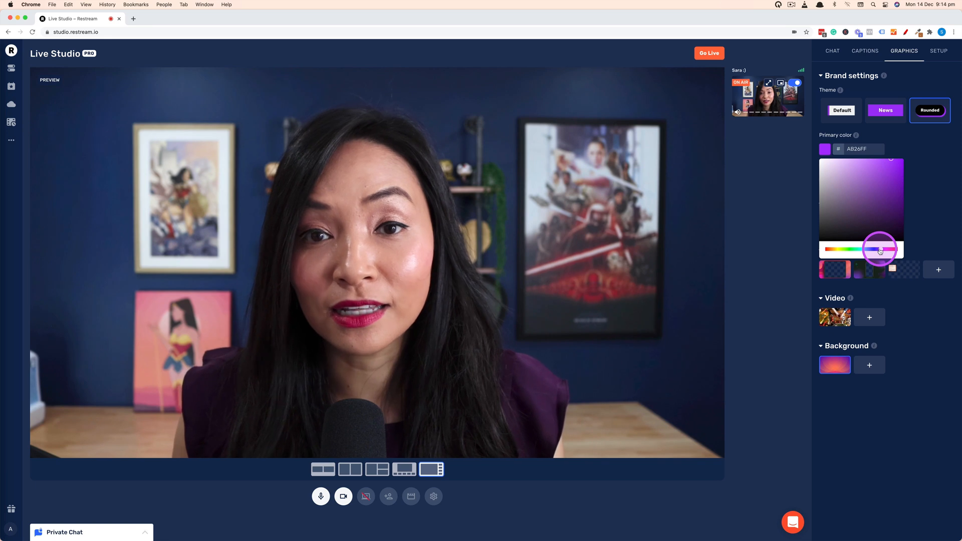
pyautogui.moveTo(869, 250)
pyautogui.mouseDown()
pyautogui.moveTo(835, 249)
pyautogui.moveTo(856, 249)
pyautogui.mouseUp()
pyautogui.click(878, 184)
pyautogui.click(940, 187)
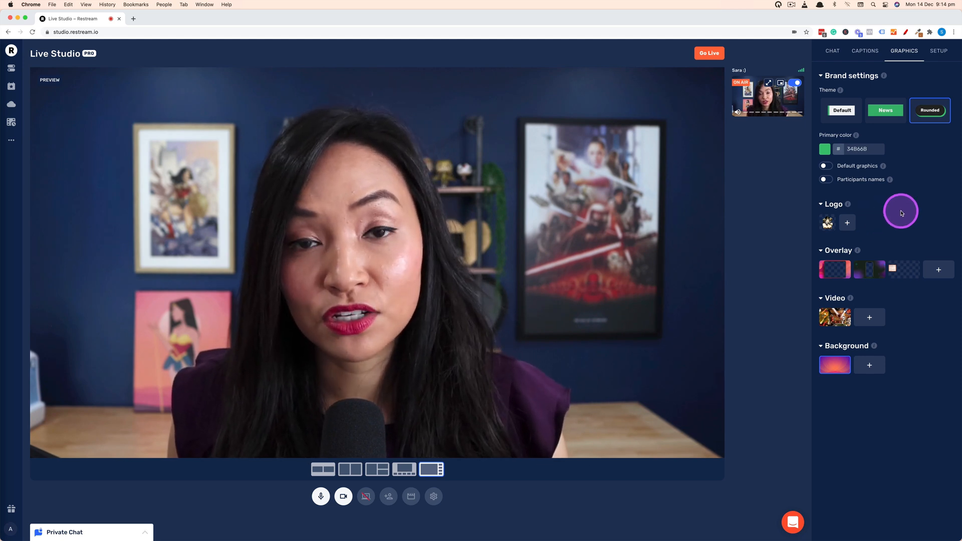
# Step: Show the existing logo in the preview and hide it again
pyautogui.moveTo(847, 206)
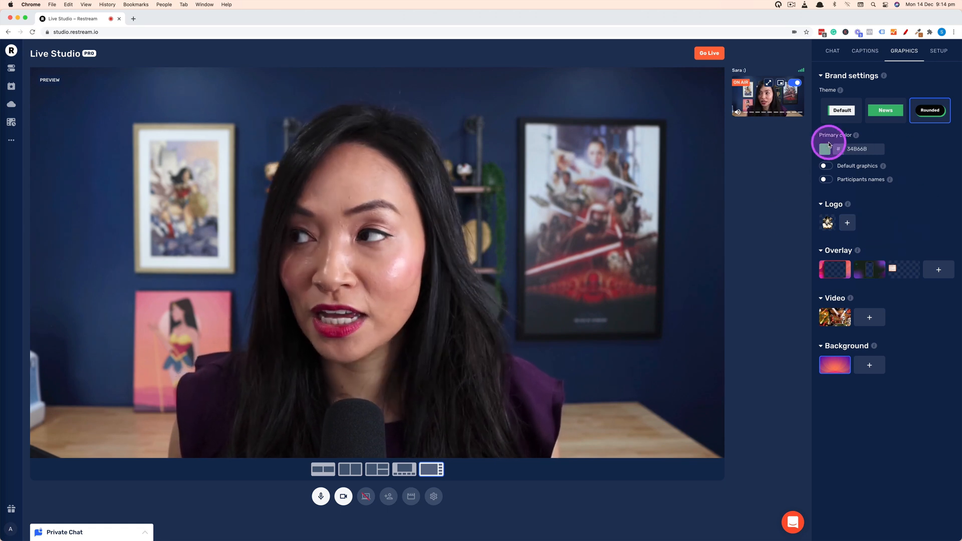
pyautogui.moveTo(828, 223)
pyautogui.click(828, 223)
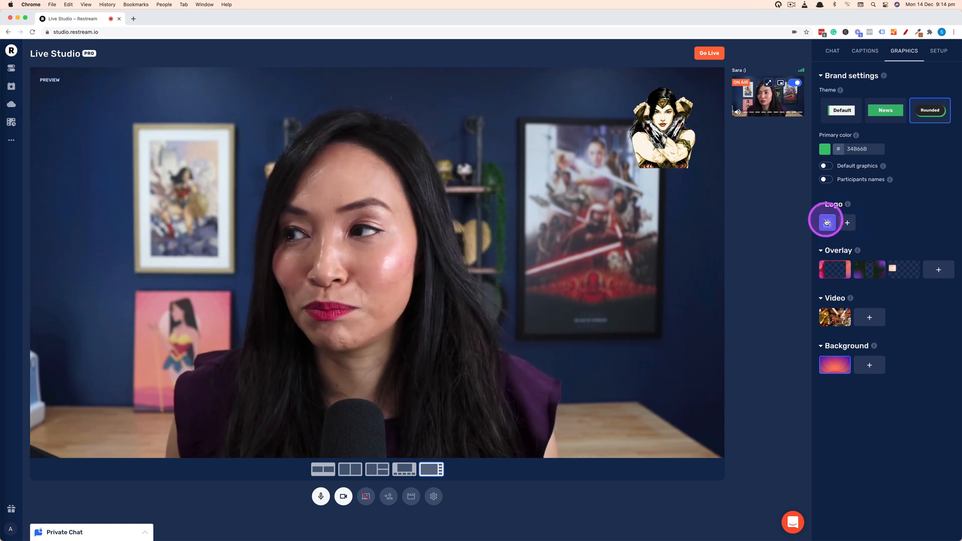
pyautogui.click(826, 222)
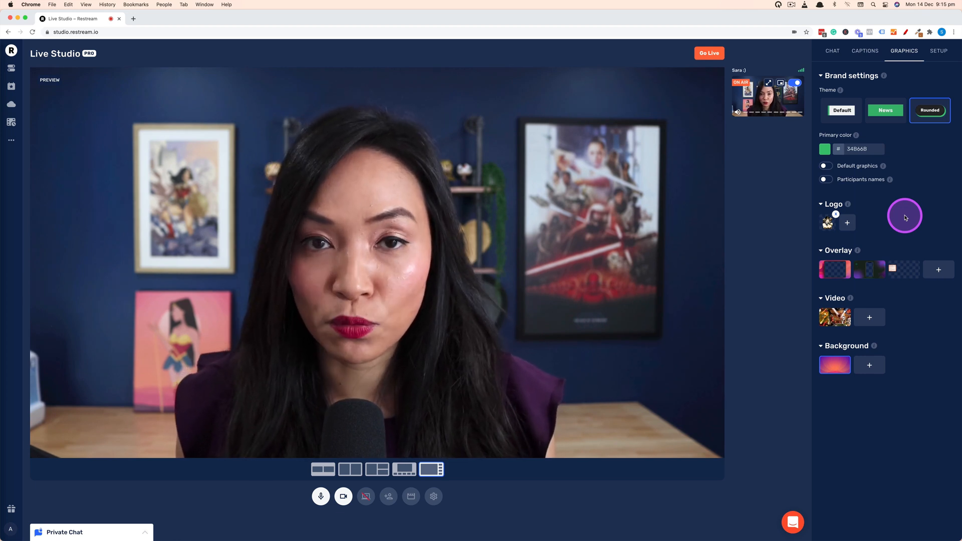
# Step: Show the tablet-frame, phone-frame and "Important title!" list overlays in the preview one after another
pyautogui.moveTo(835, 266)
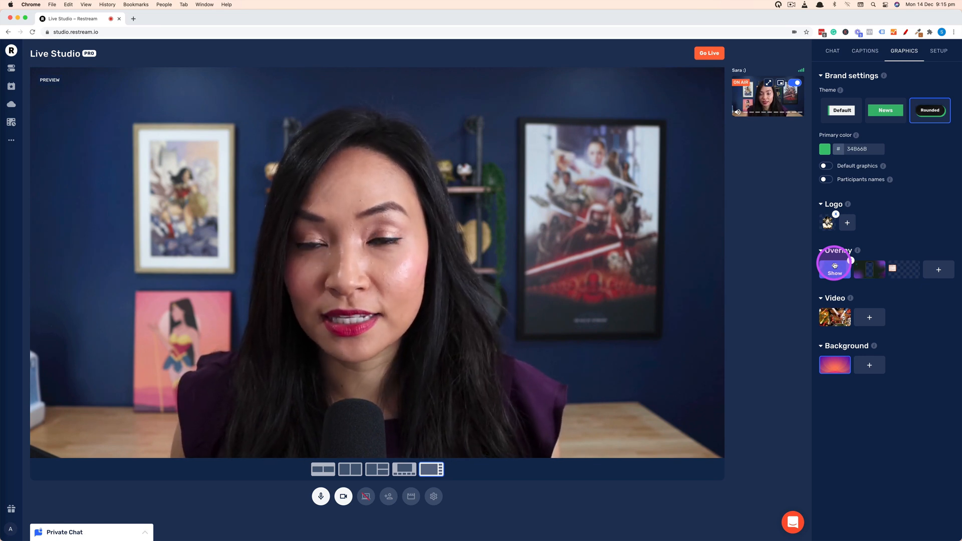
pyautogui.click(834, 266)
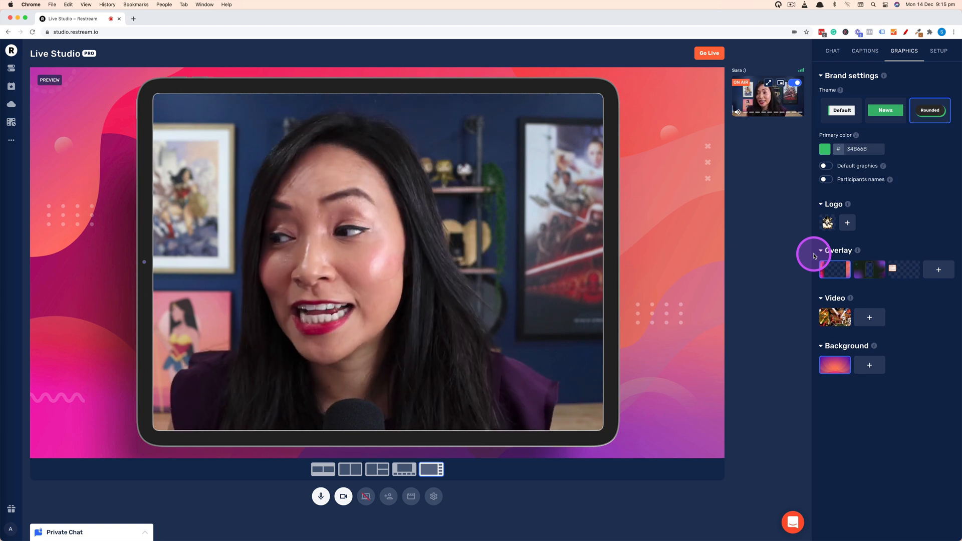
pyautogui.click(866, 271)
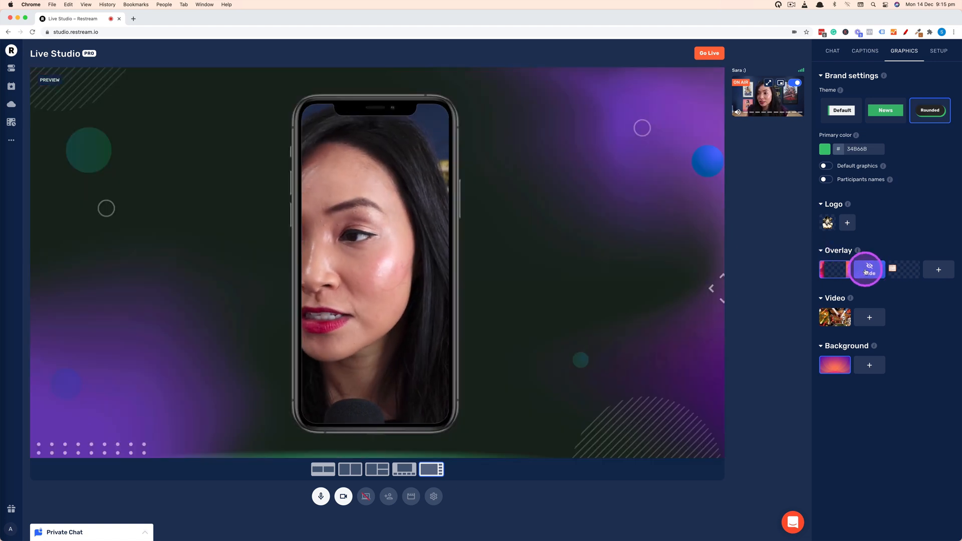
pyautogui.click(896, 270)
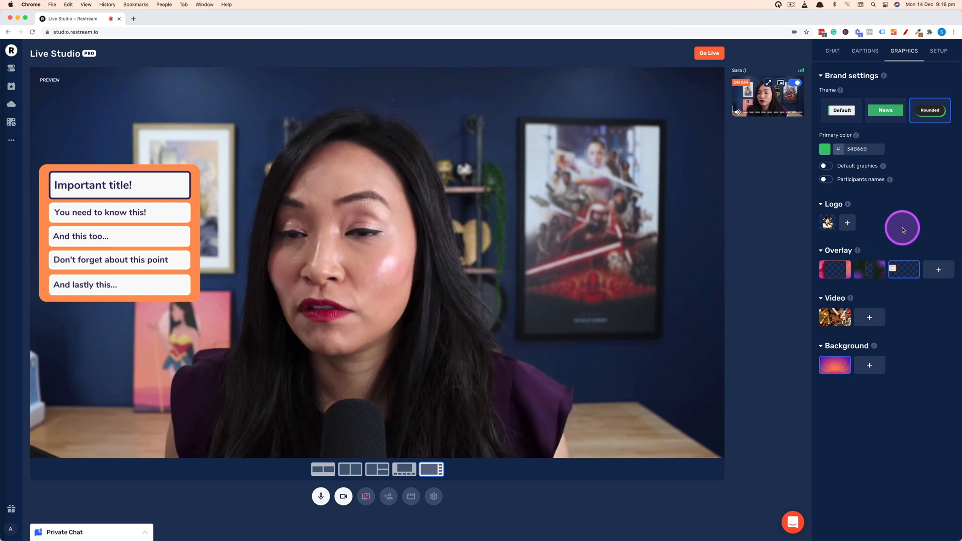
# Step: Upload "iPad Pro horizontal overlay - blue.png" as an overlay and show it in place of the "Important title!" list overlay
pyautogui.click(938, 271)
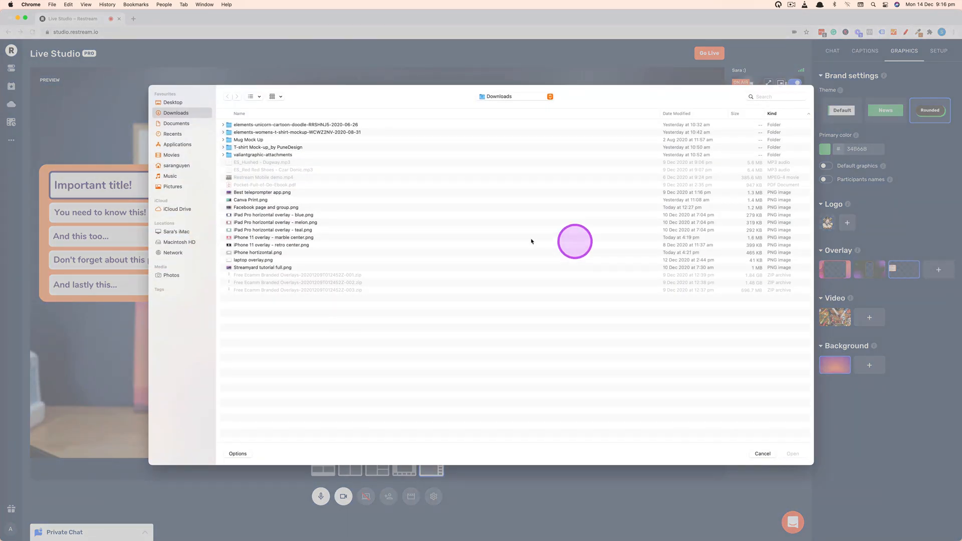
pyautogui.click(310, 218)
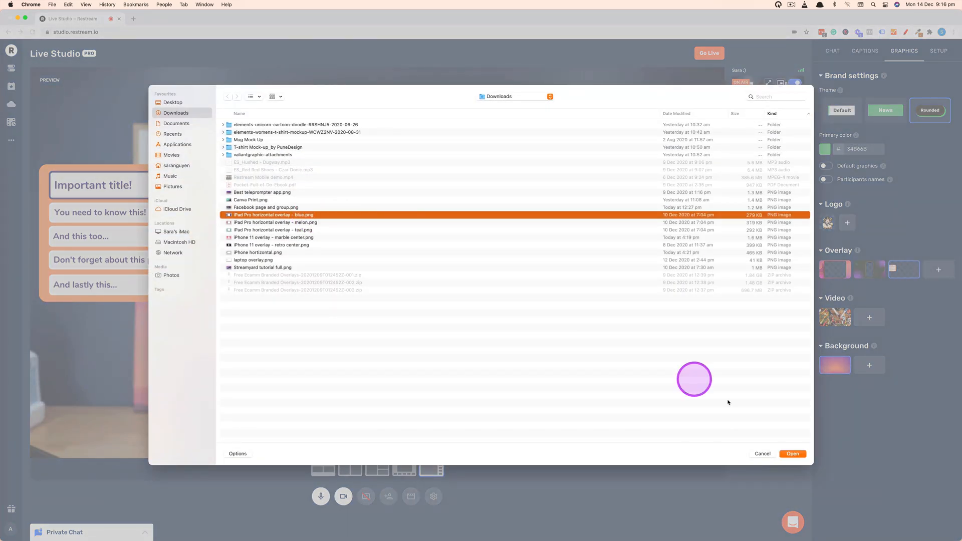
pyautogui.click(791, 453)
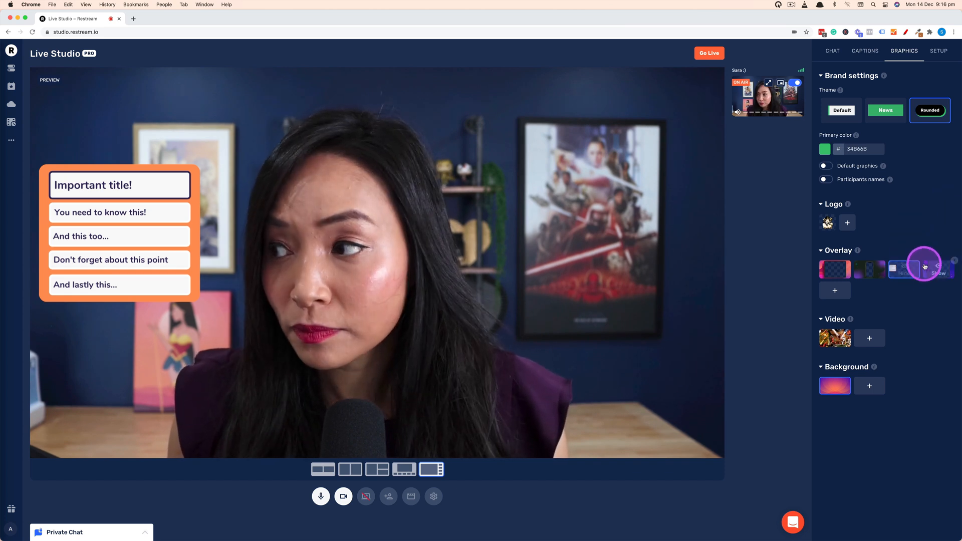
pyautogui.click(901, 269)
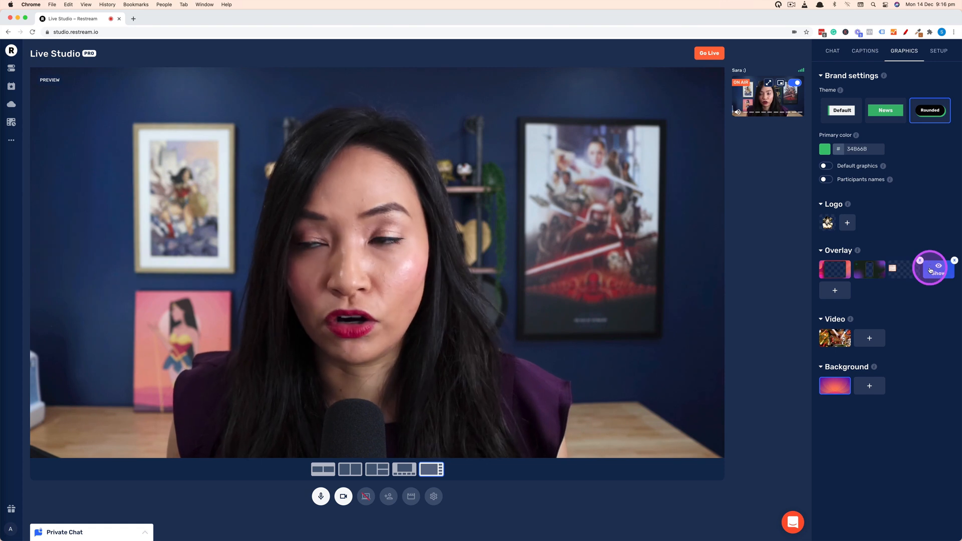
pyautogui.click(930, 270)
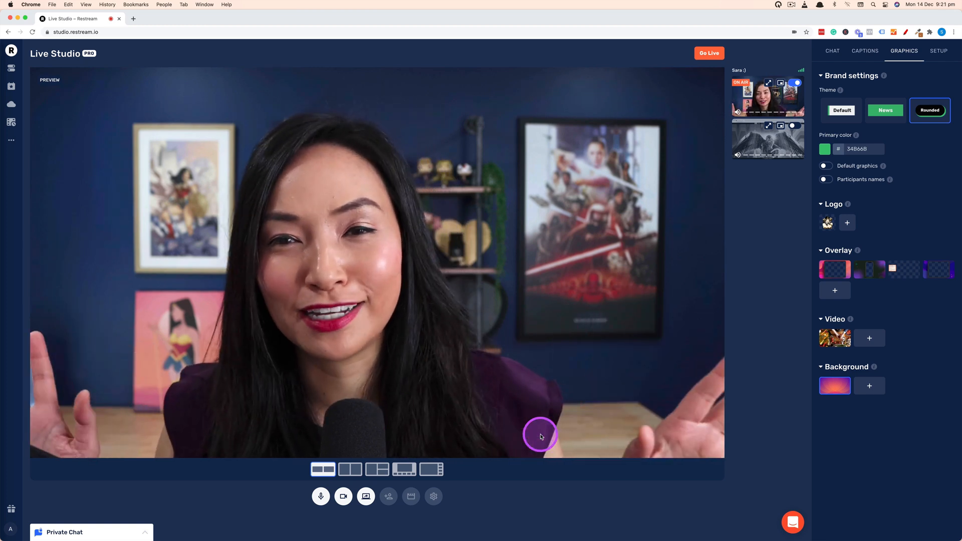
# Step: Put the shared screen on air beside the camera and upload Background.jpg as a background
pyautogui.click(793, 126)
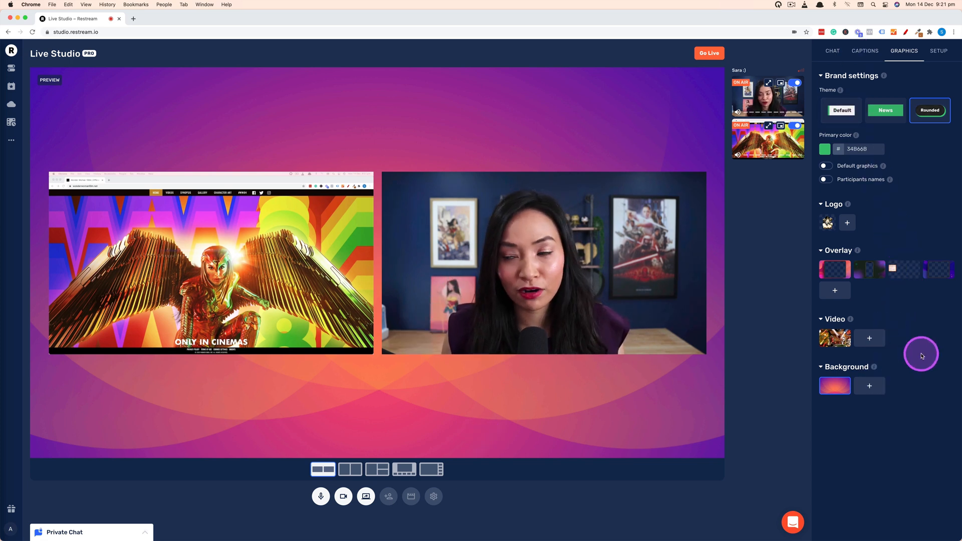
pyautogui.click(872, 387)
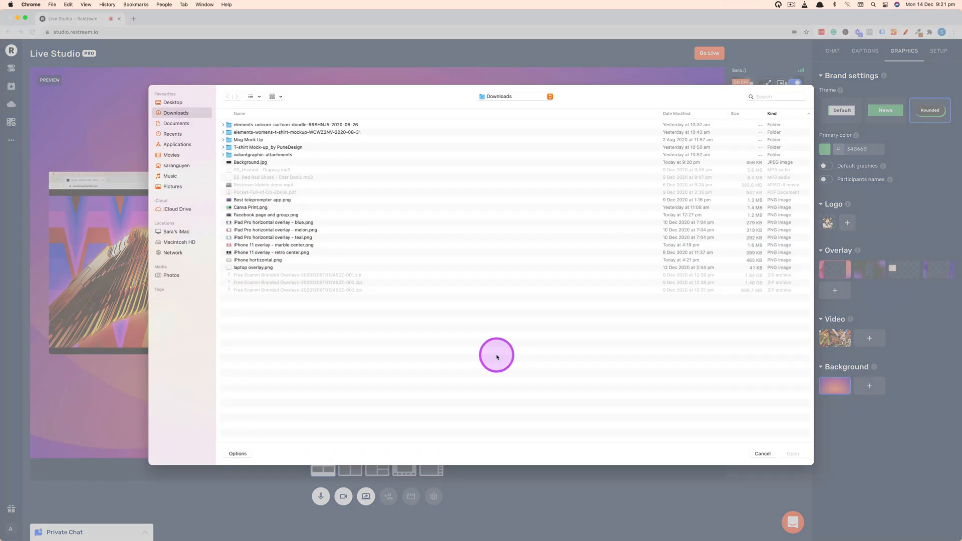
pyautogui.click(269, 163)
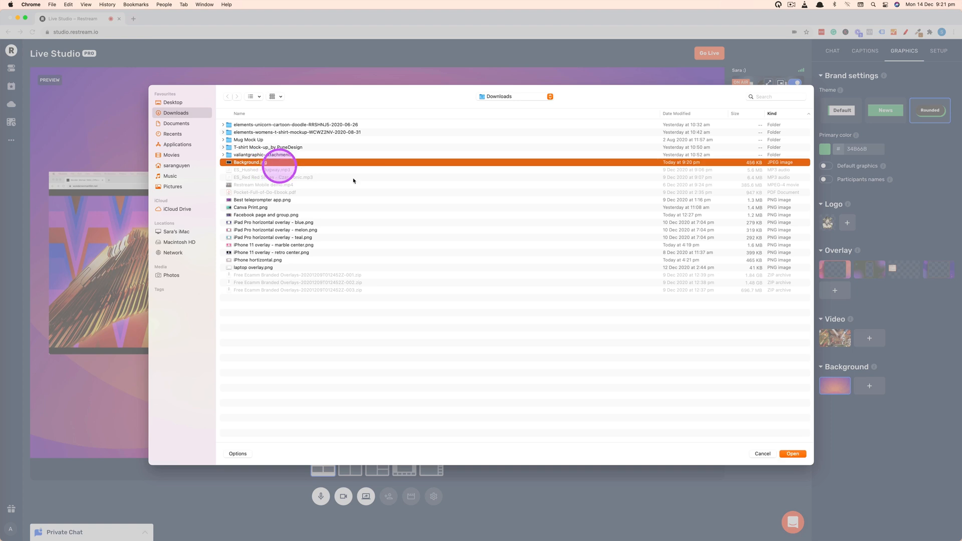
pyautogui.click(792, 454)
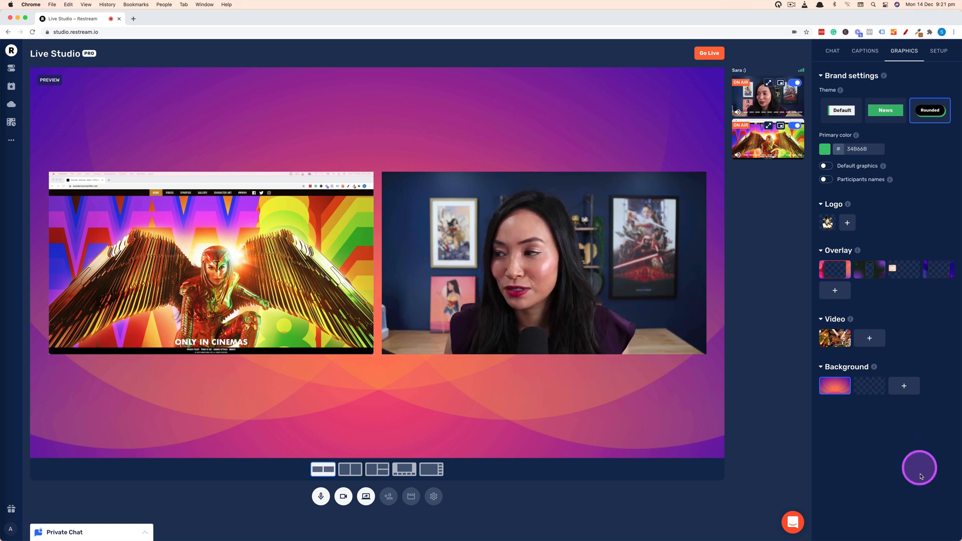
# Step: Replace the gradient background with the uploaded starry image, and hide it from the preview
pyautogui.click(866, 387)
pyautogui.click(834, 389)
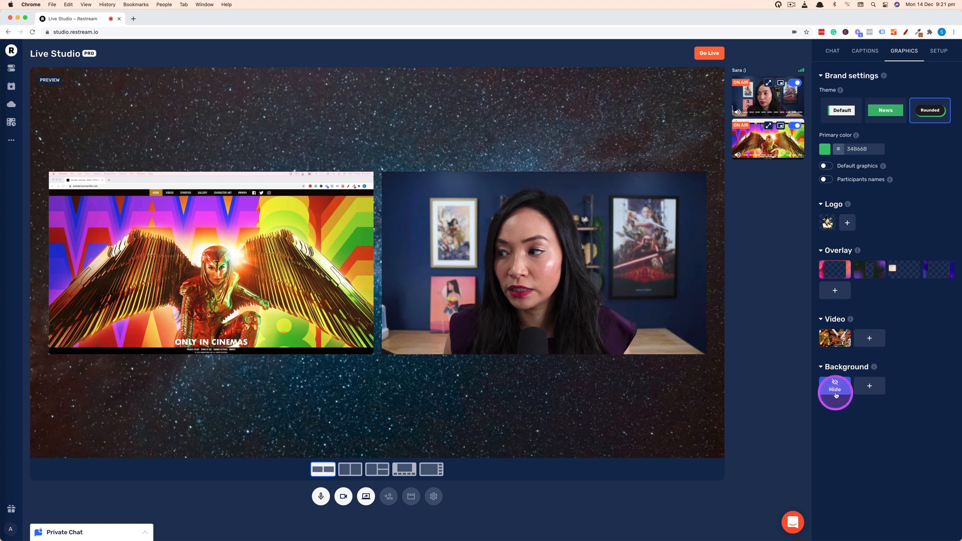
pyautogui.click(834, 386)
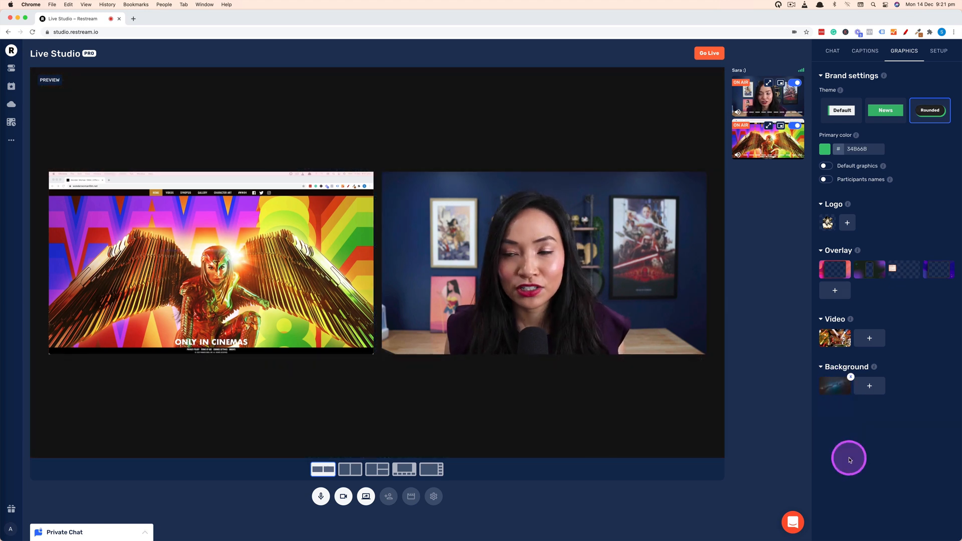